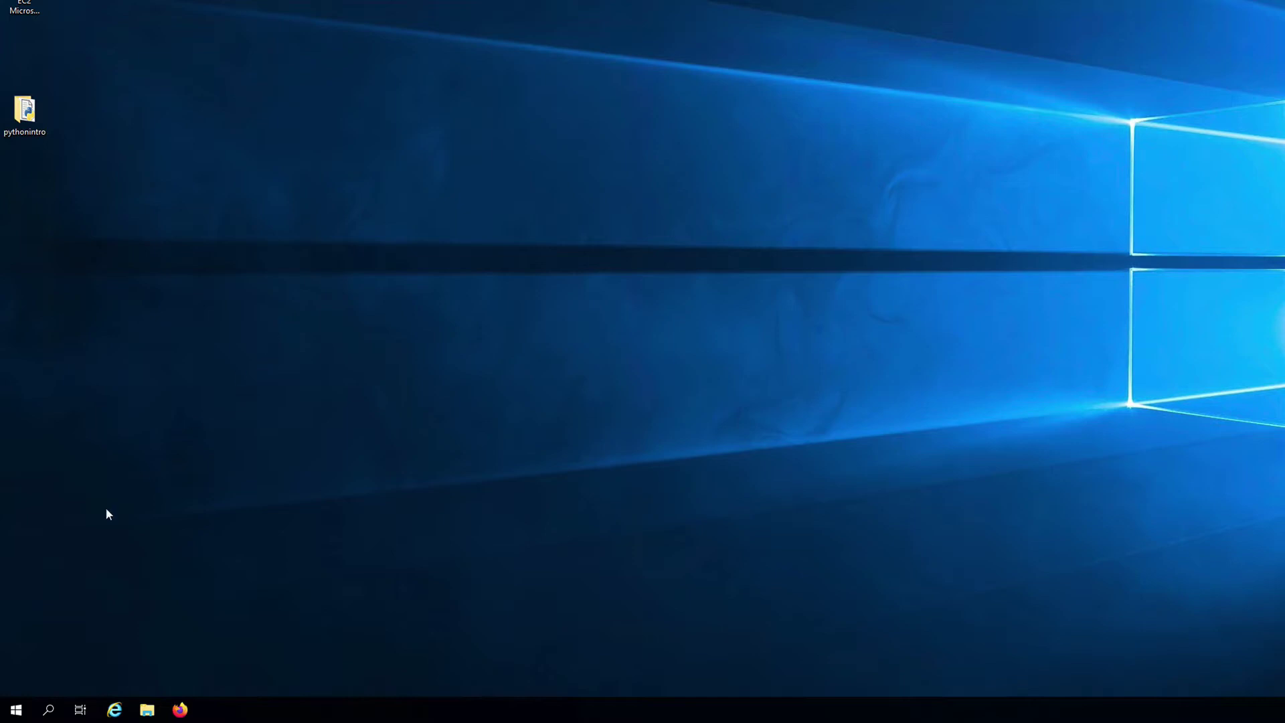
- Search for cmd and launch Command Prompt as Administrator
{"action": "left_click", "coordinate": [49, 711]}
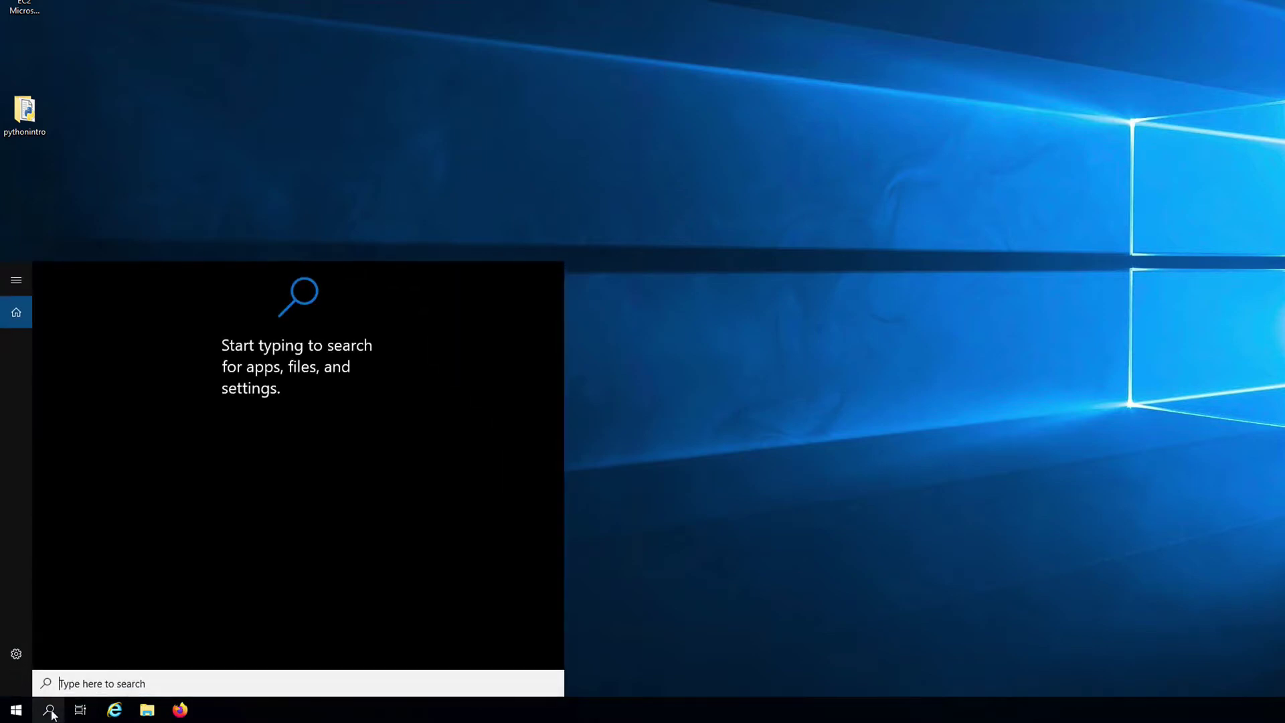
{"action": "type", "text": "cmd"}
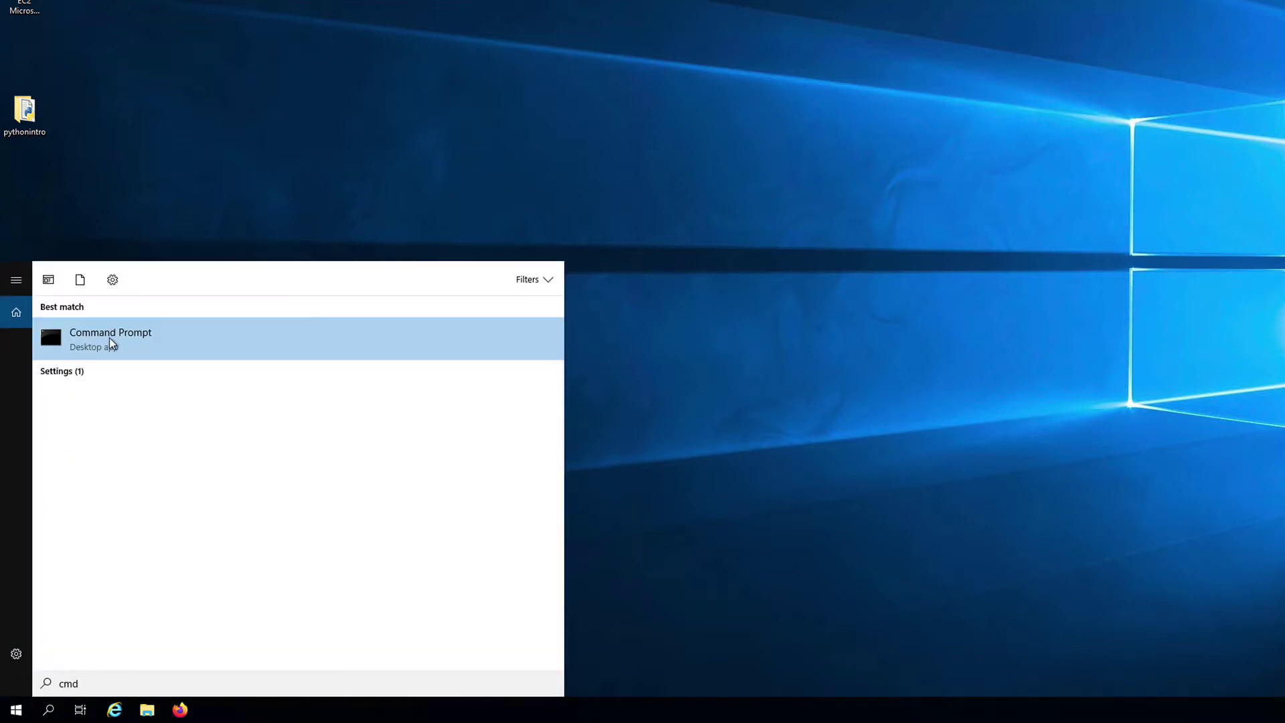
{"action": "left_click", "coordinate": [111, 341]}
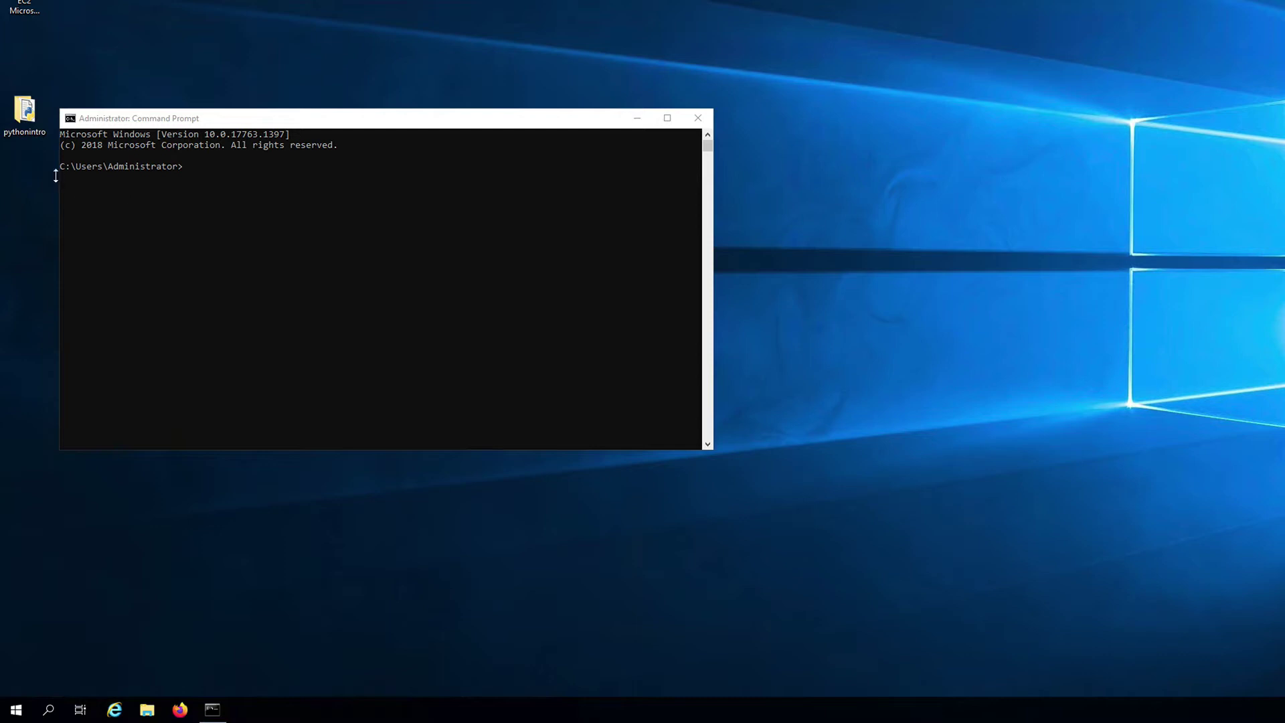
- Open the desktop pythonintro folder and show its path C:\Users\Administrator\Desktop\pythonintro
{"action": "double_click", "coordinate": [28, 119]}
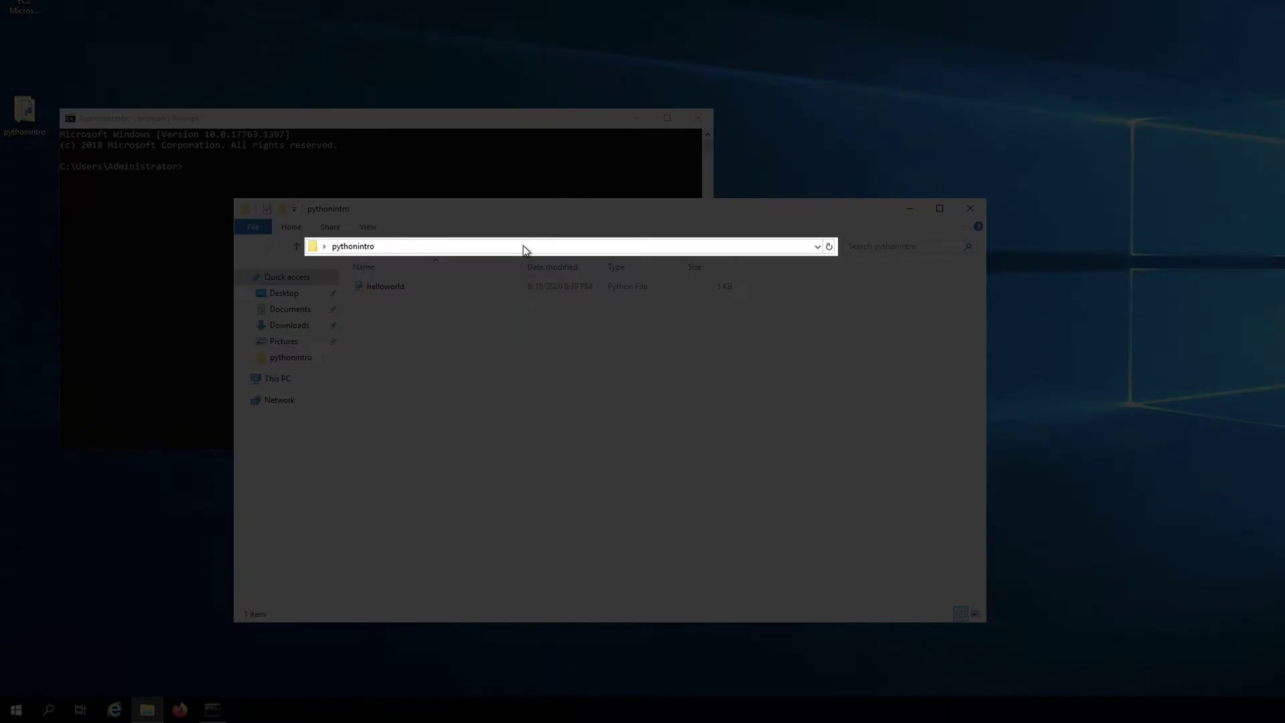
{"action": "left_click", "coordinate": [523, 248]}
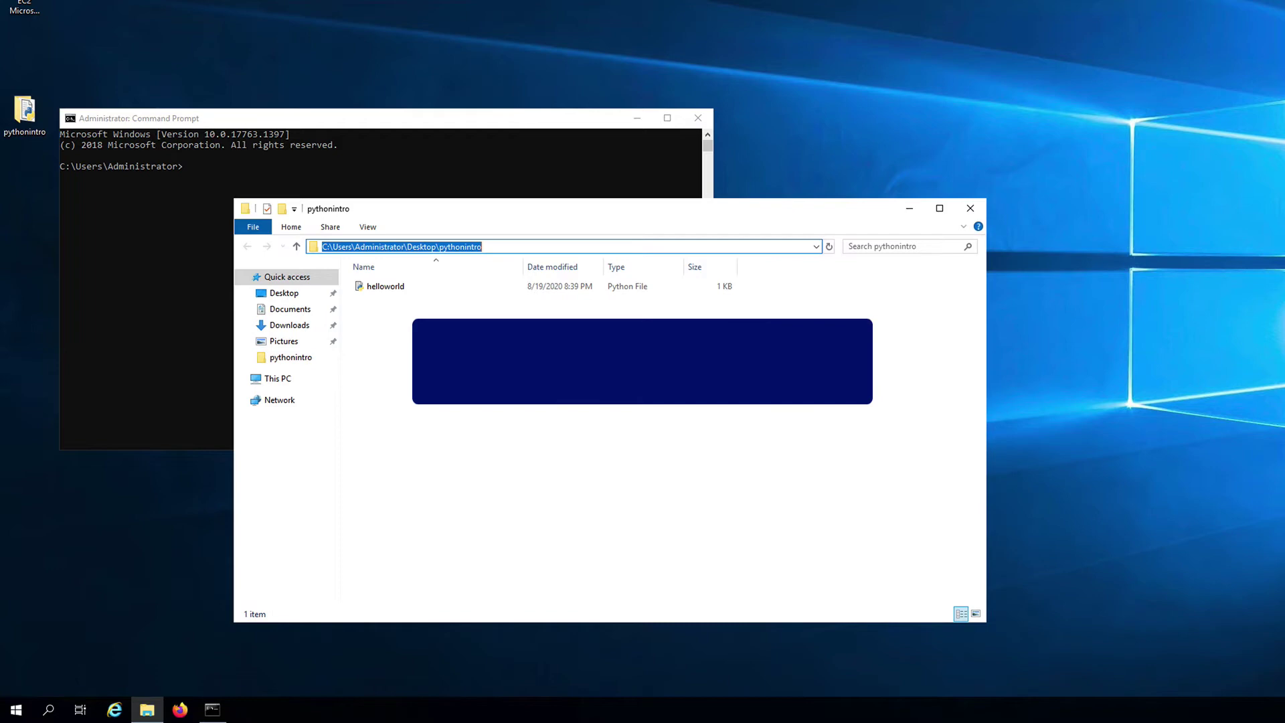
- Run cd Desktop\pythonintro in the Command Prompt window
{"action": "left_click", "coordinate": [186, 168]}
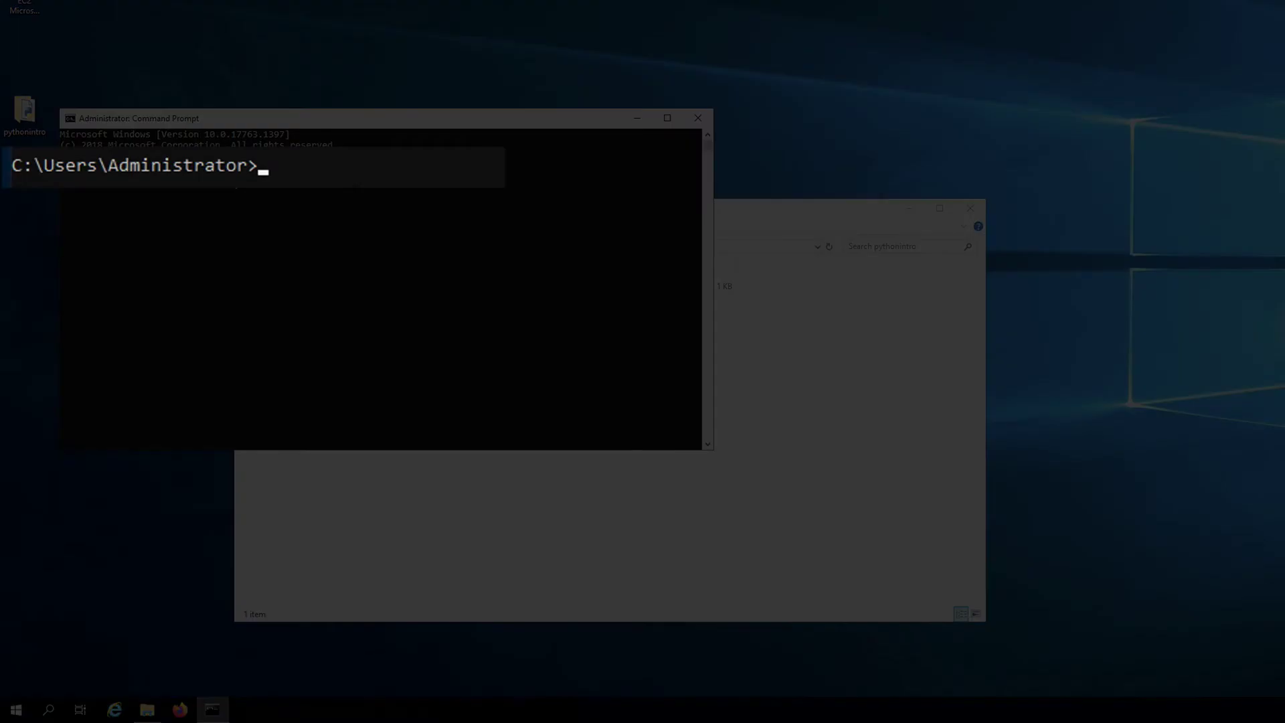
{"action": "type", "text": "cd"}
{"action": "type", "text": " Desk"}
{"action": "type", "text": "top"}
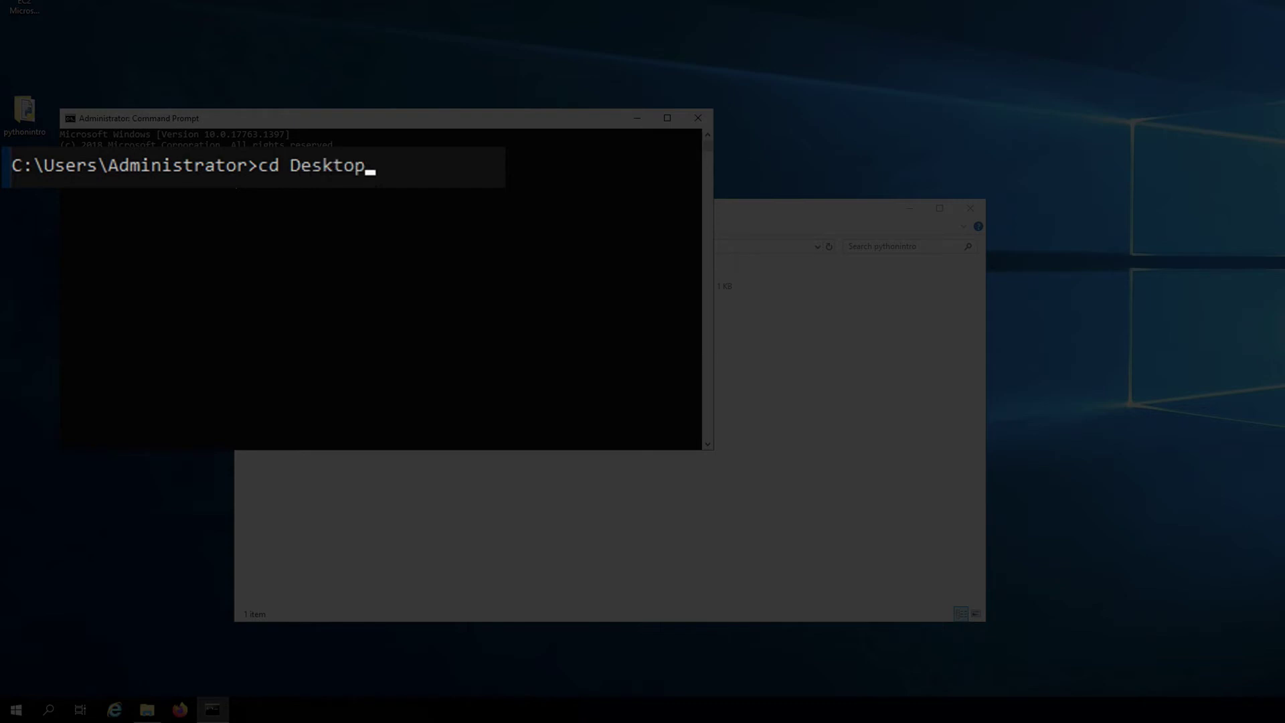
{"action": "type", "text": "\\"}
{"action": "type", "text": "pythonintro"}
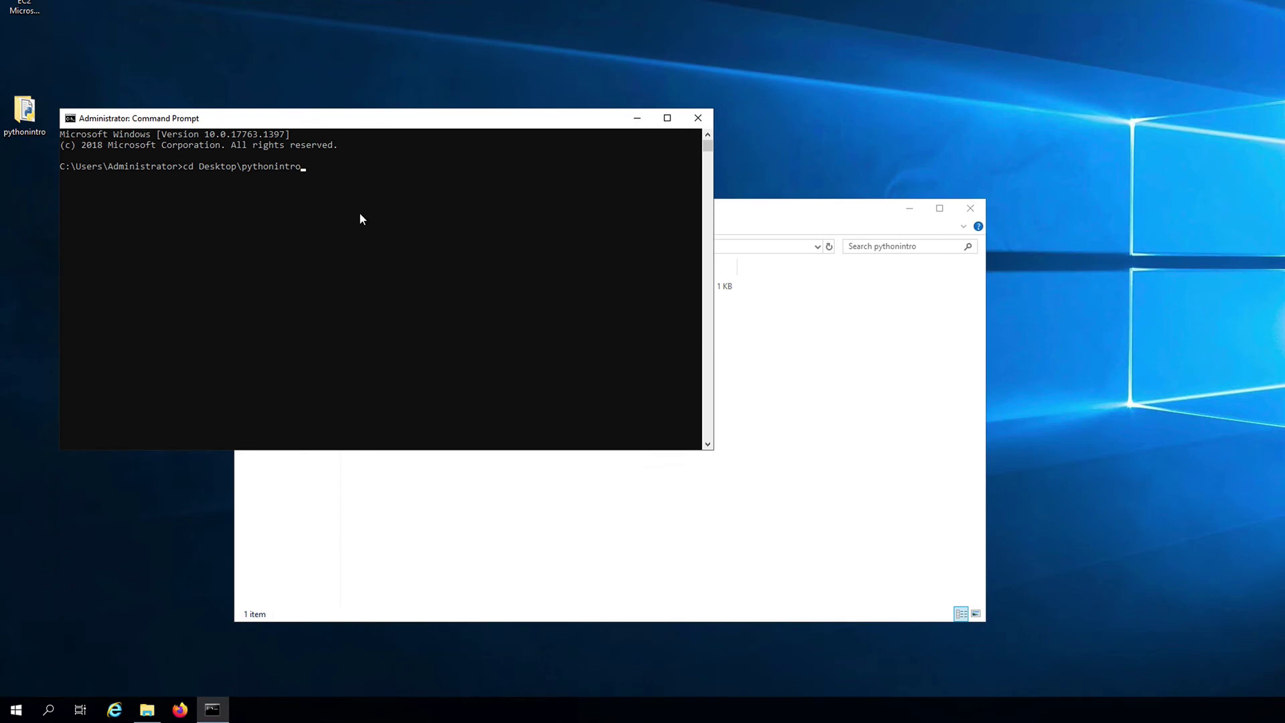
{"action": "key", "text": "Return"}
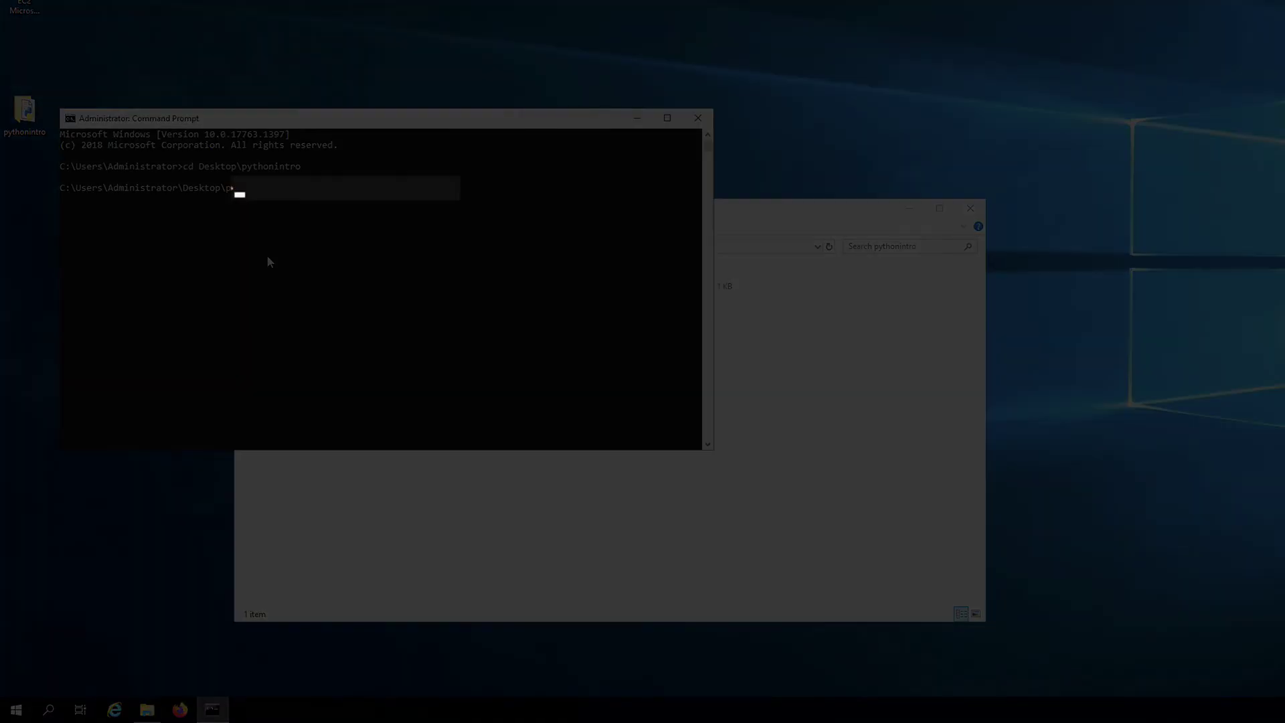
{"action": "type", "text": "python"}
{"action": "type", "text": " helloworld"}
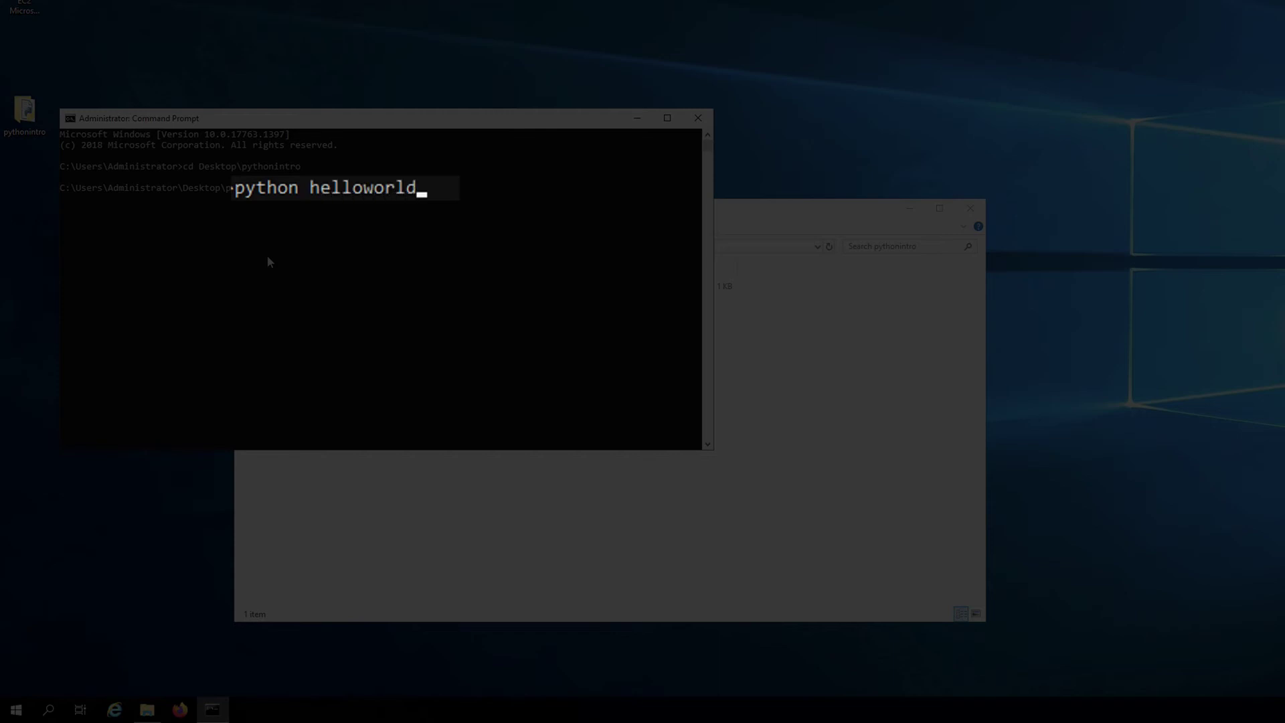
{"action": "type", "text": ".py"}
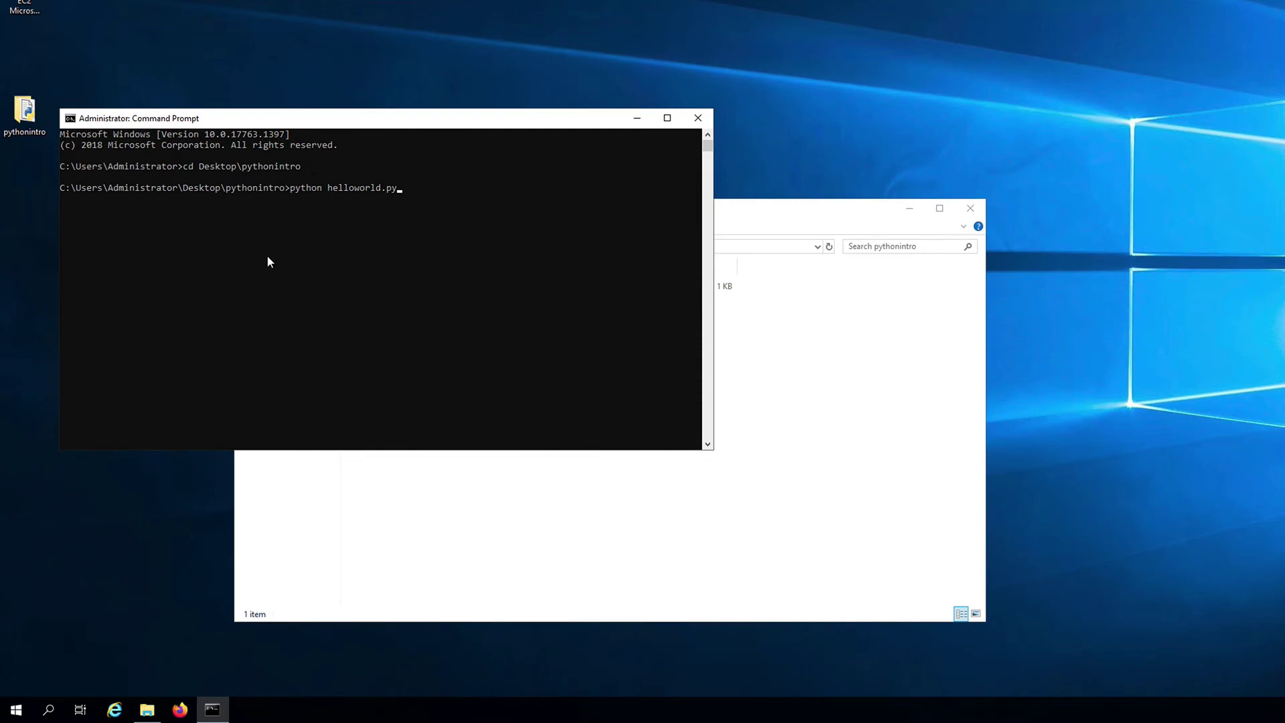
- Run python helloworld.py to print 'Hello, World!', then bring back the pythonintro window
{"action": "key", "text": "Return"}
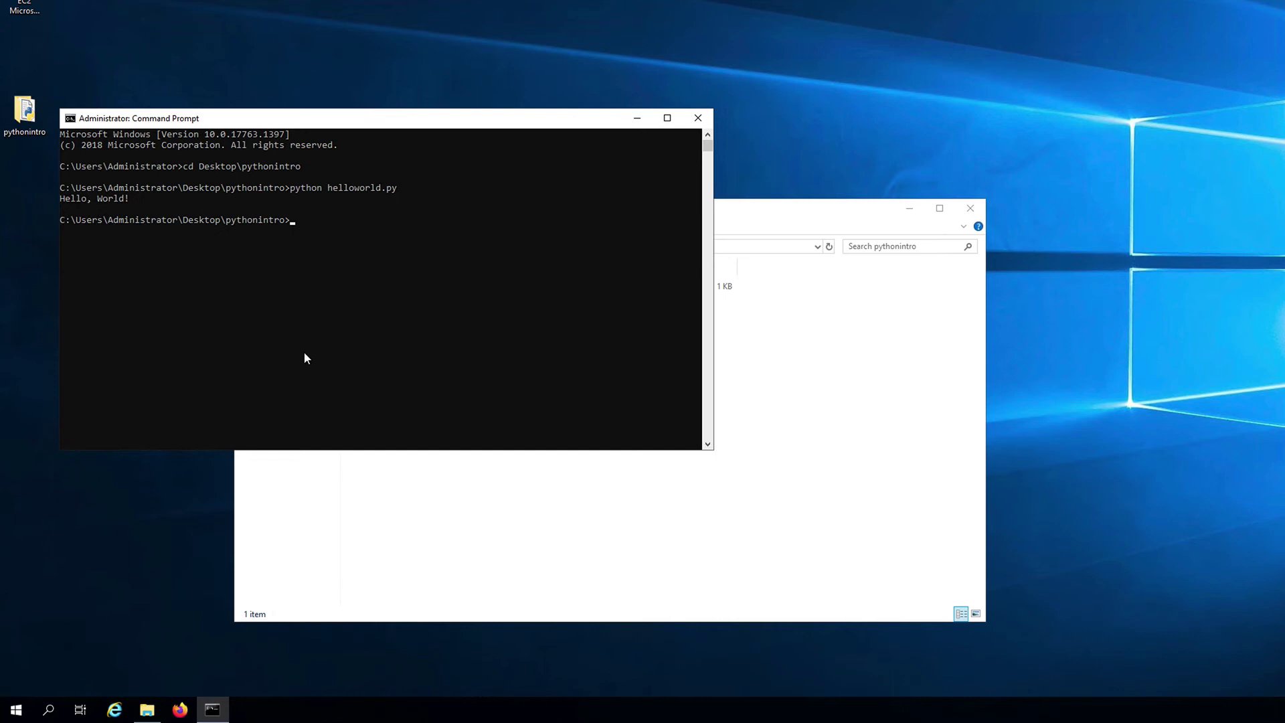
{"action": "left_click", "coordinate": [858, 382]}
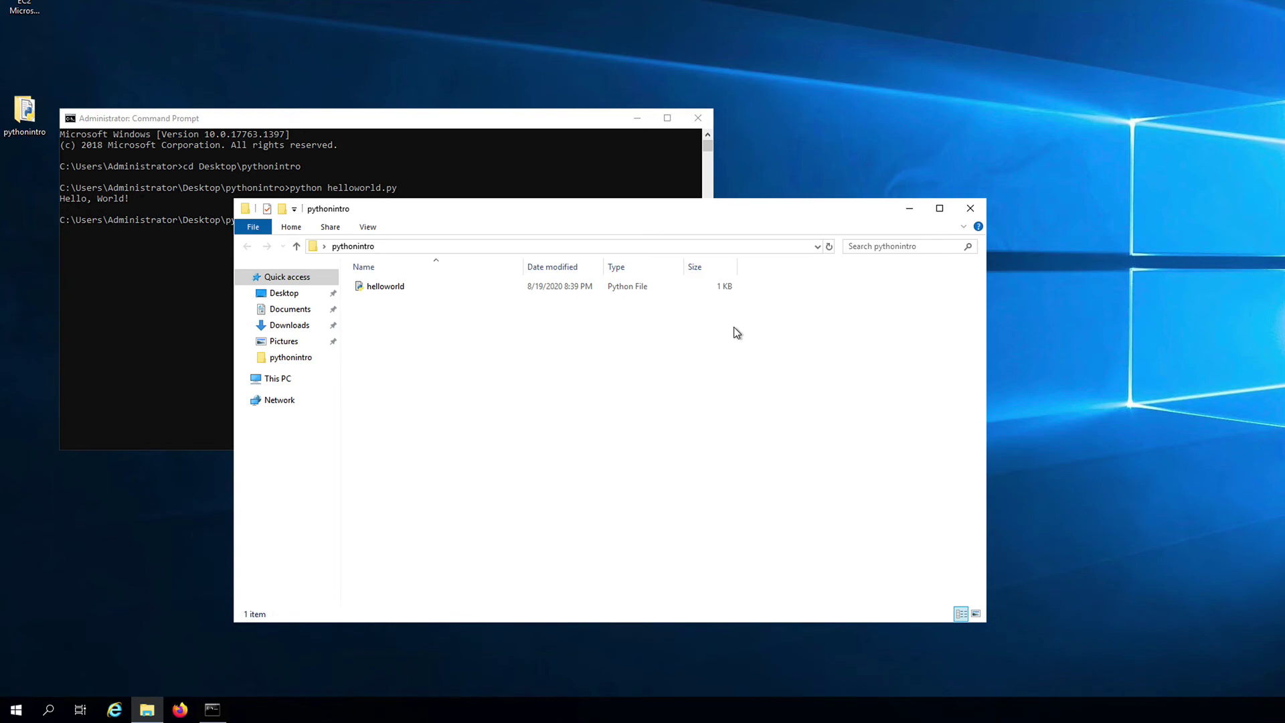
- Enter cmd in the pythonintro address bar to open a Command Prompt there
{"action": "left_click", "coordinate": [478, 245]}
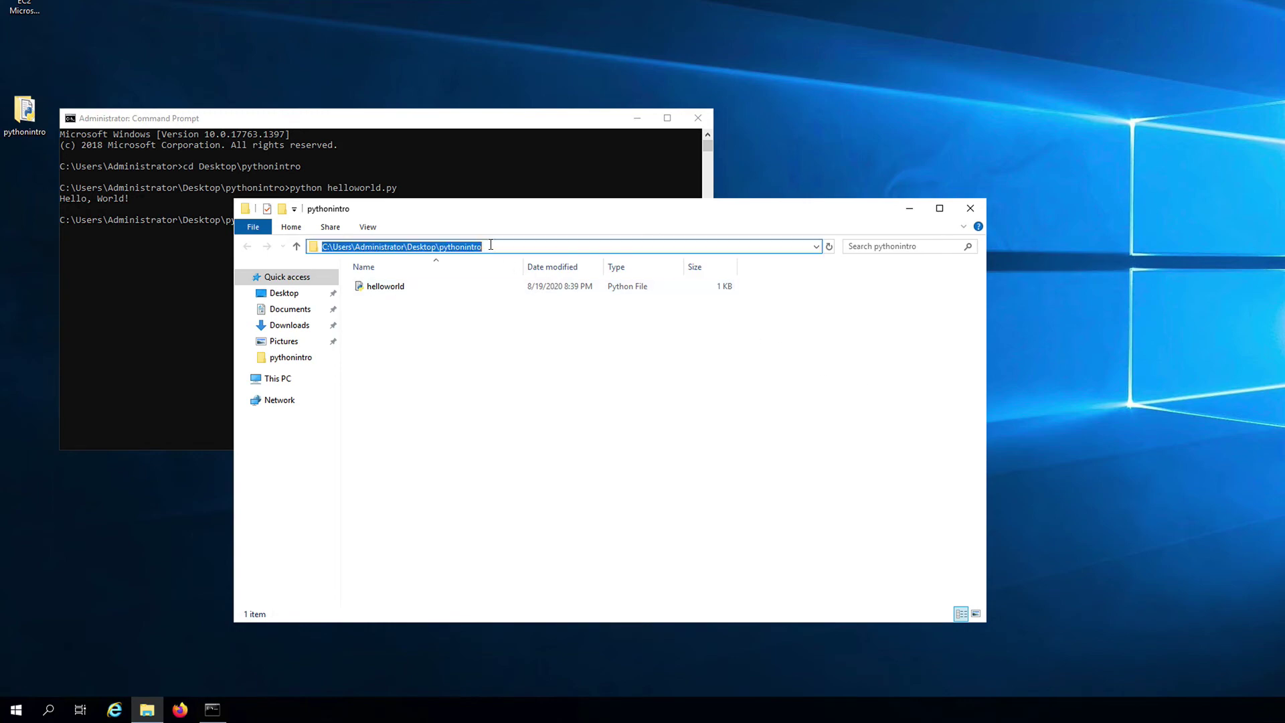
{"action": "type", "text": "c"}
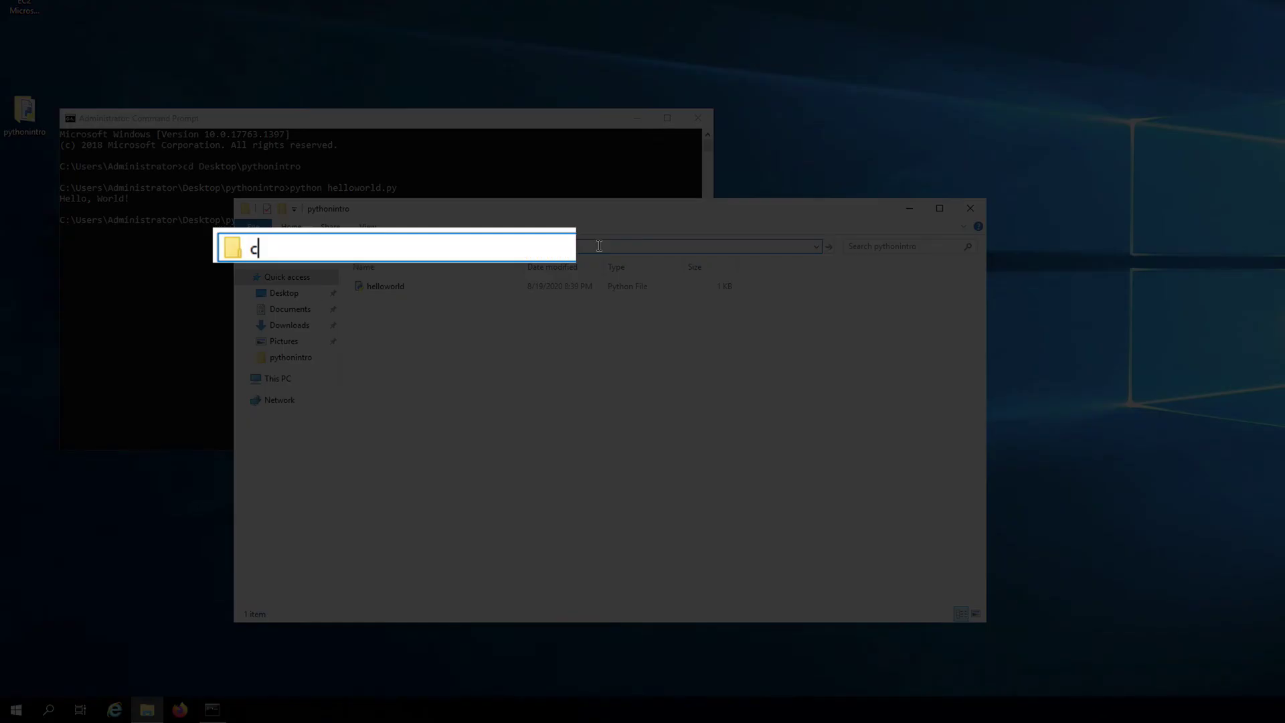
{"action": "type", "text": "md"}
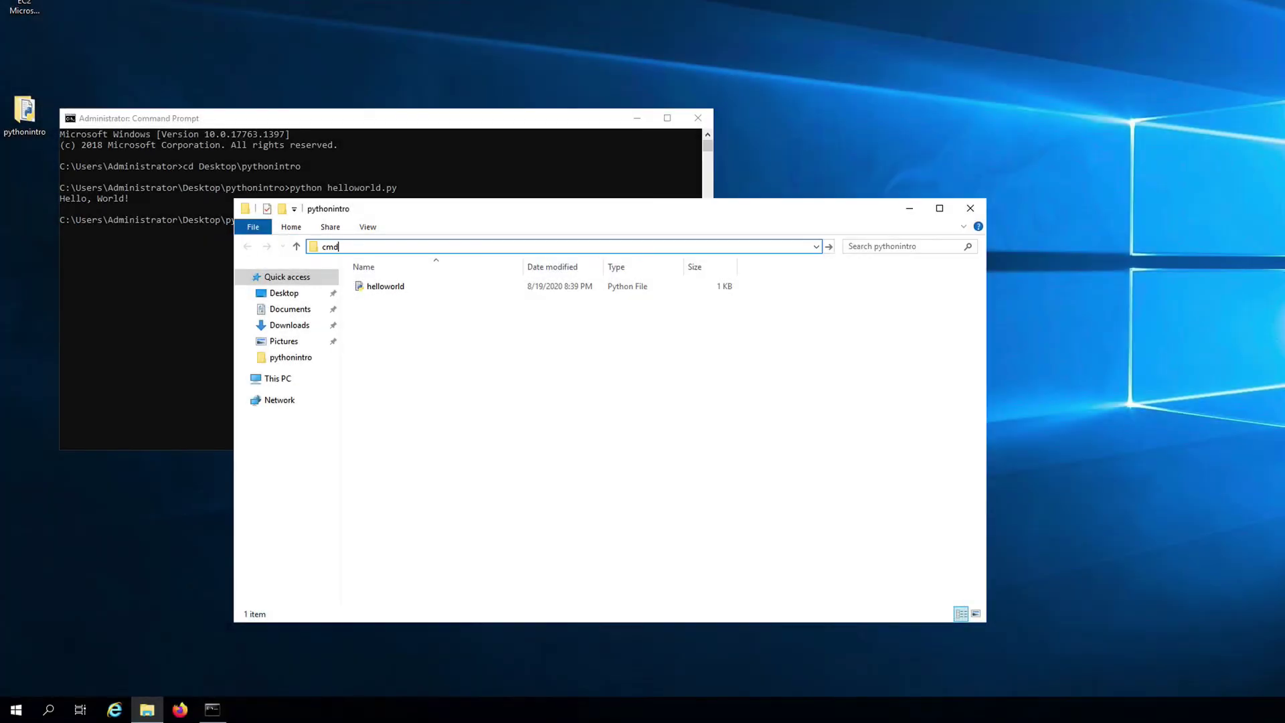
{"action": "key", "text": "Return"}
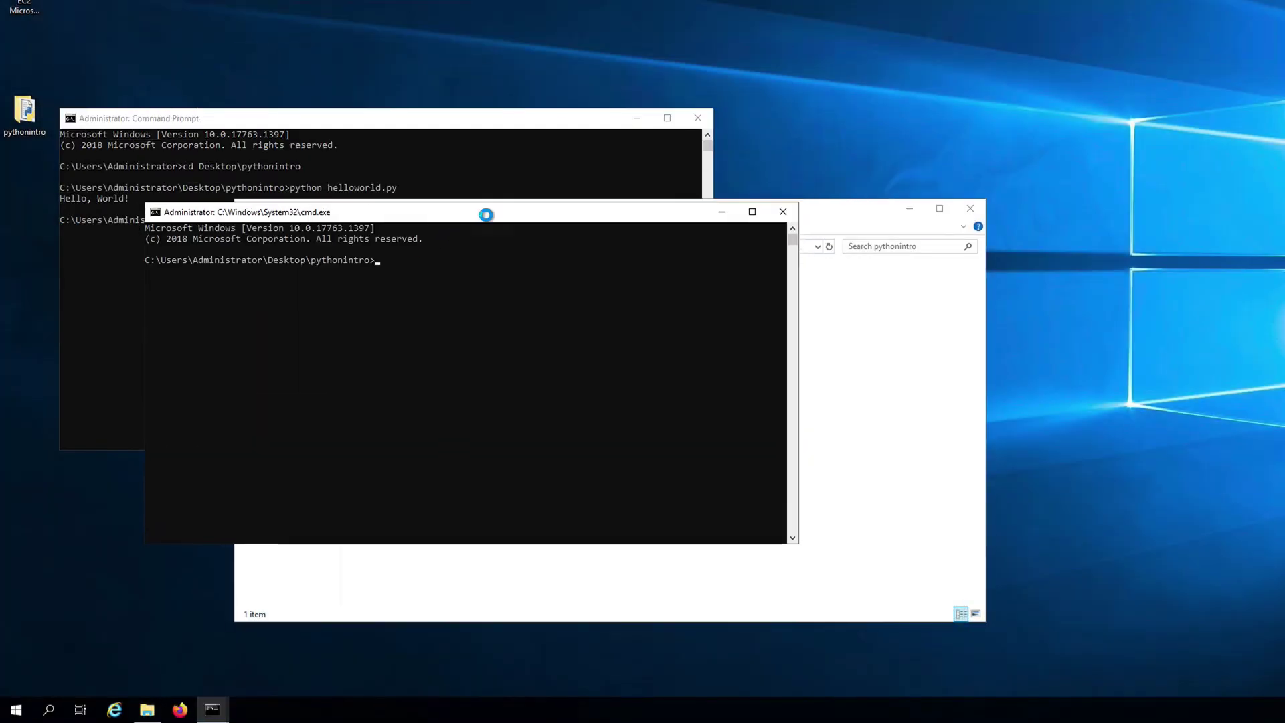